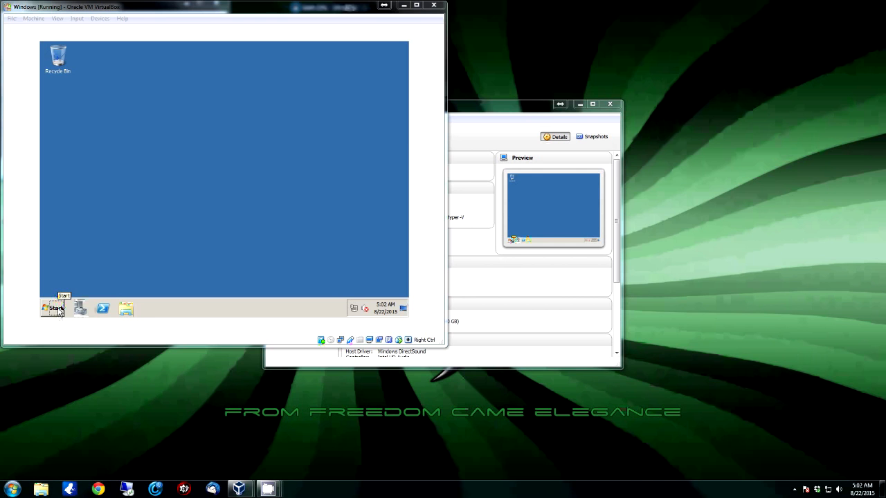
# Open a command prompt in the VM and enter dcpromo, fixing the misspelled 'dcpono' attempt
pyautogui.click(59, 311)
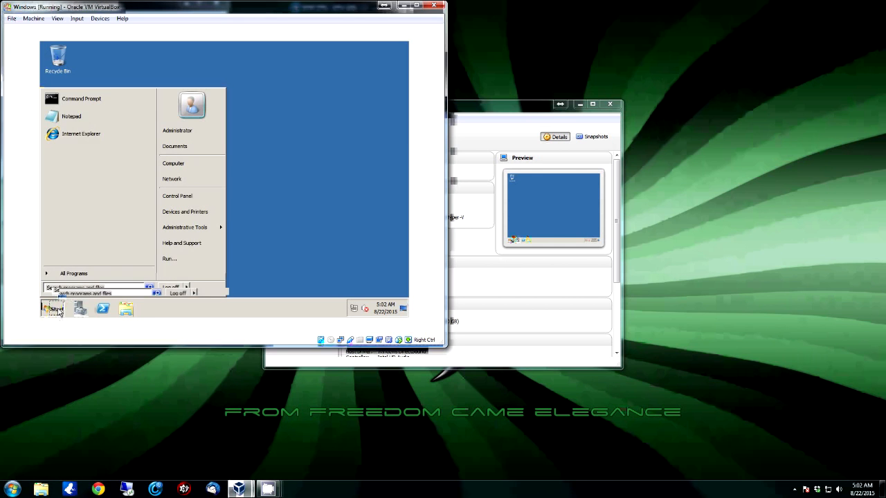
pyautogui.click(86, 99)
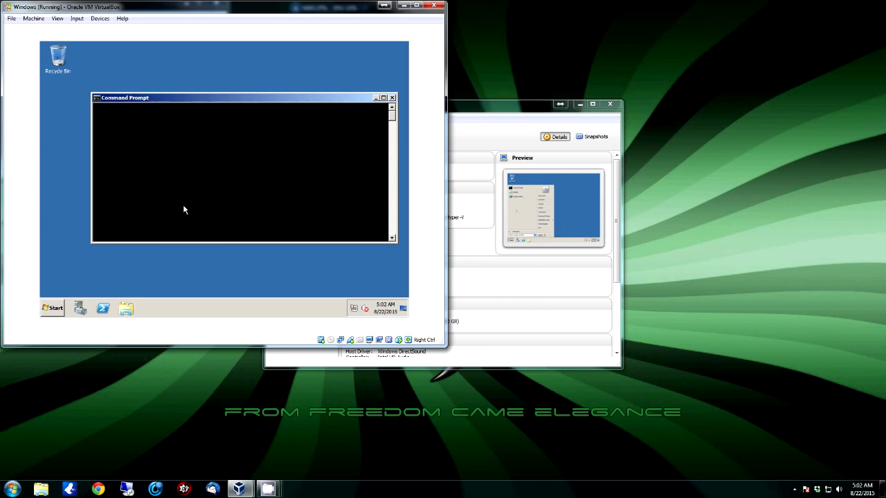
pyautogui.write('dcpono')
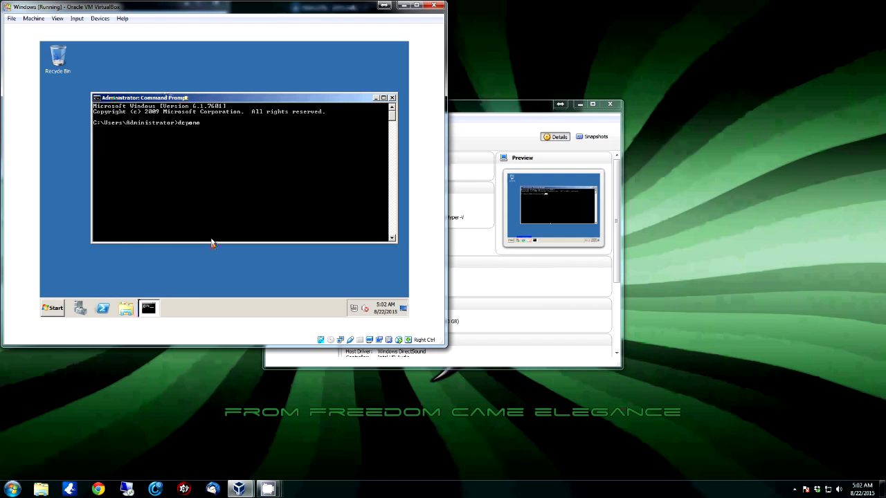
pyautogui.press('Return')
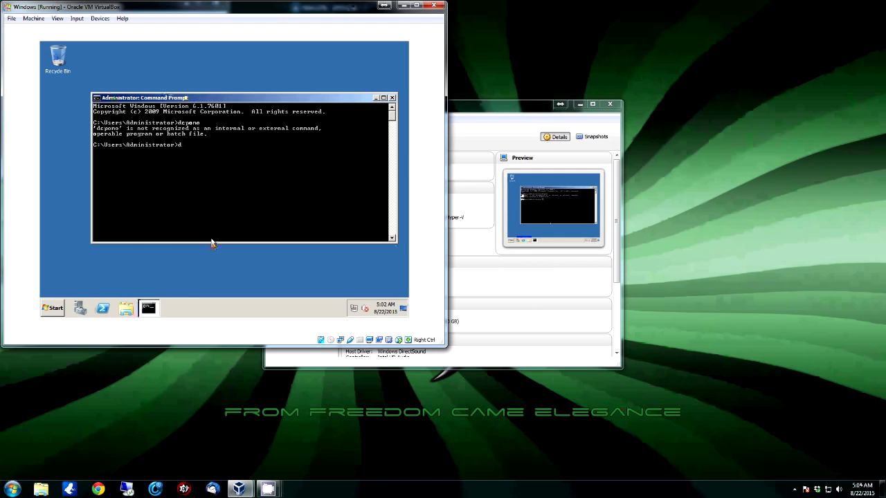
pyautogui.write('dcppro')
pyautogui.press('BackSpace')
# Finish the dcpromo command and run it to launch the AD DS Installation Wizard
pyautogui.write('romo')
pyautogui.press('Return')
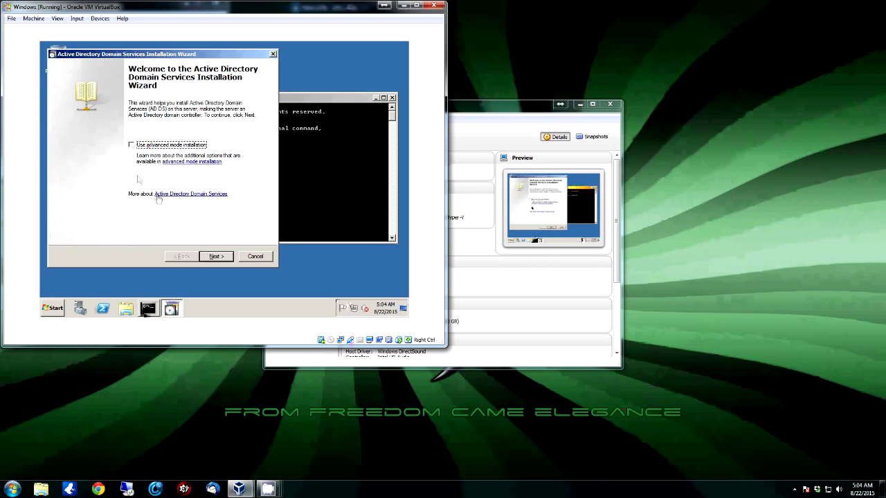
# Skip the welcome and compatibility pages and select 'Create a new domain in a new forest'
pyautogui.click(218, 256)
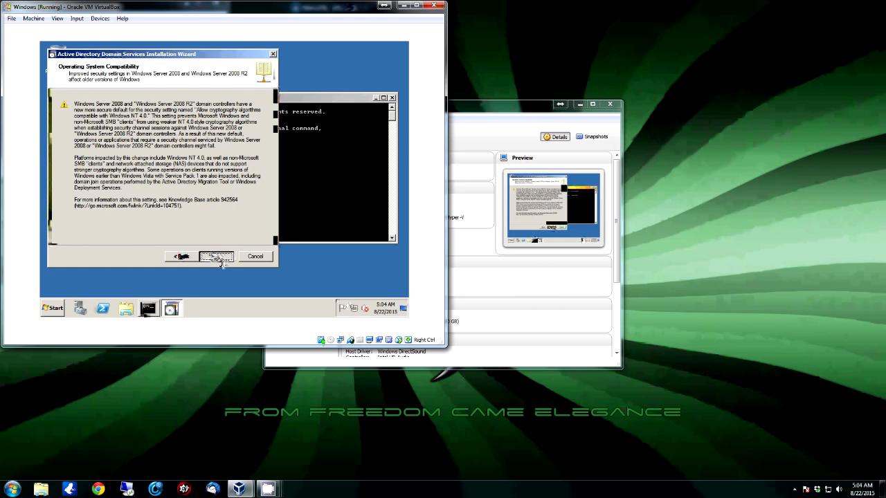
pyautogui.click(220, 258)
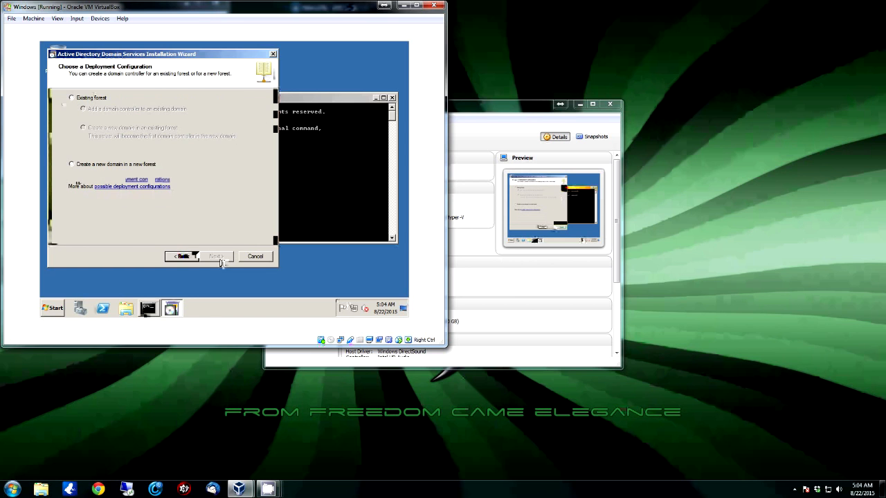
pyautogui.click(71, 165)
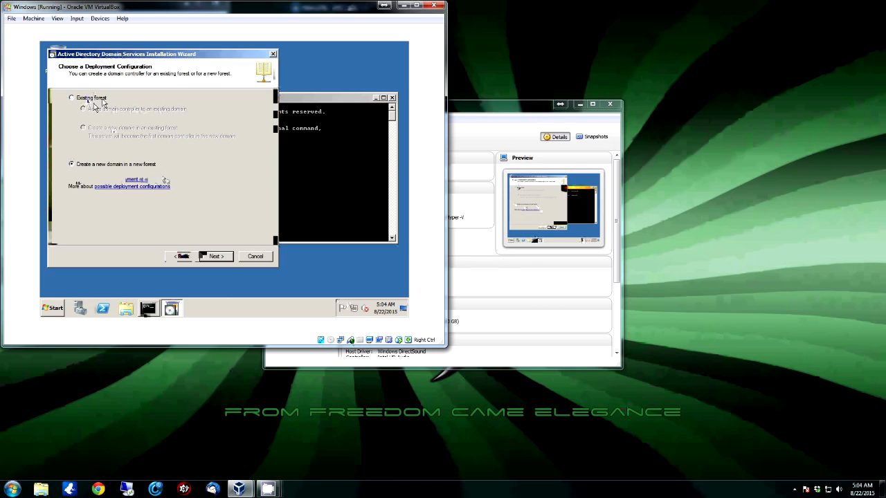
# Enter techtips.brownell.net as the forest root domain FQDN and submit it
pyautogui.click(216, 256)
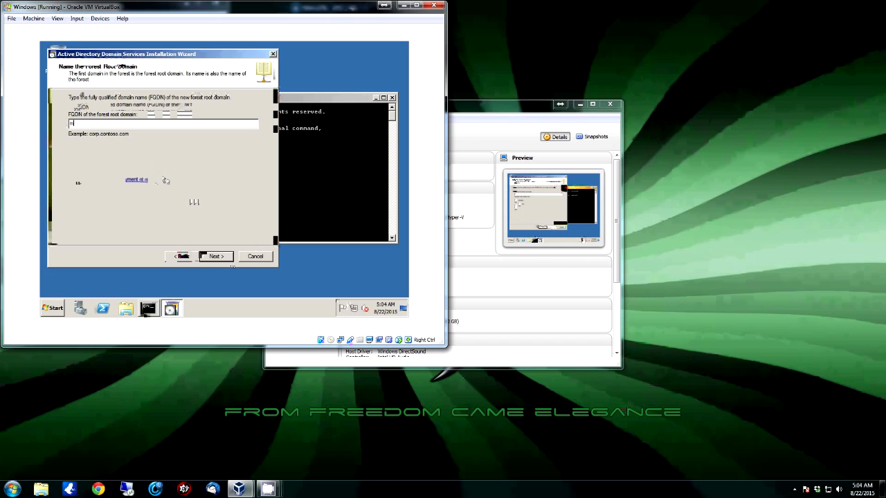
pyautogui.write('xcchtips.brownell.net')
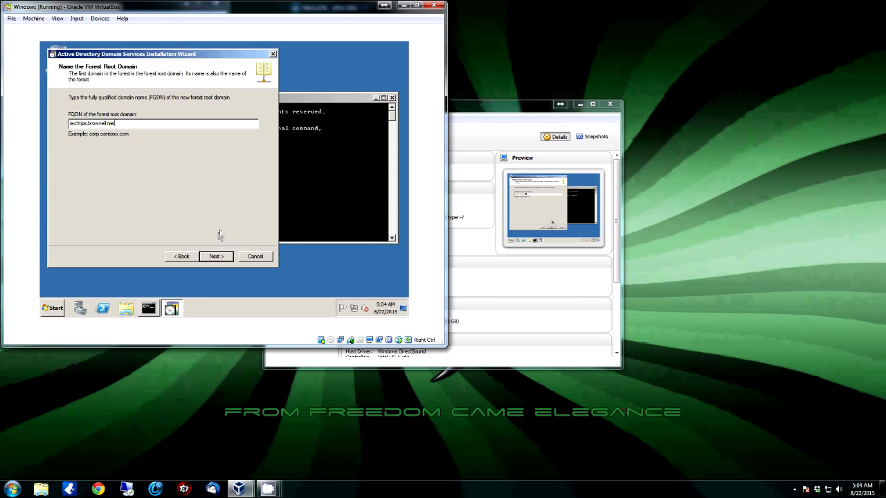
pyautogui.click(216, 258)
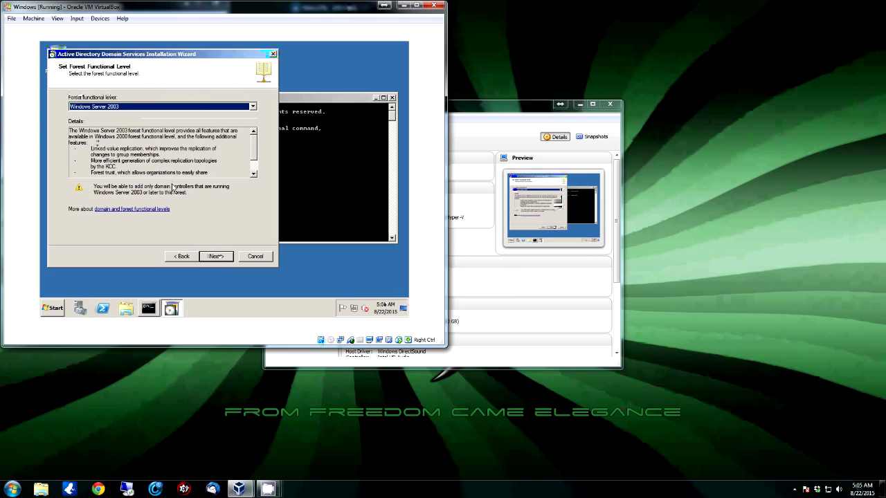
# Pick Windows Server 2008 R2 from the forest functional level list and continue
pyautogui.click(201, 109)
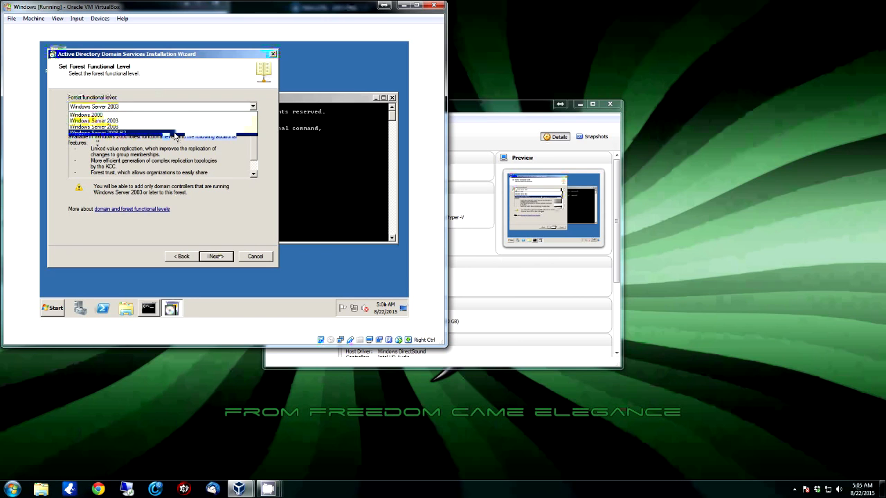
pyautogui.click(176, 133)
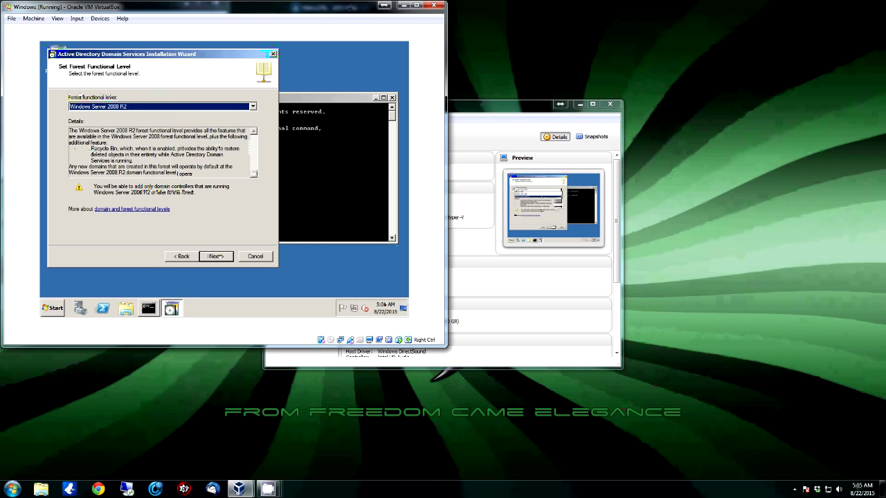
pyautogui.click(213, 256)
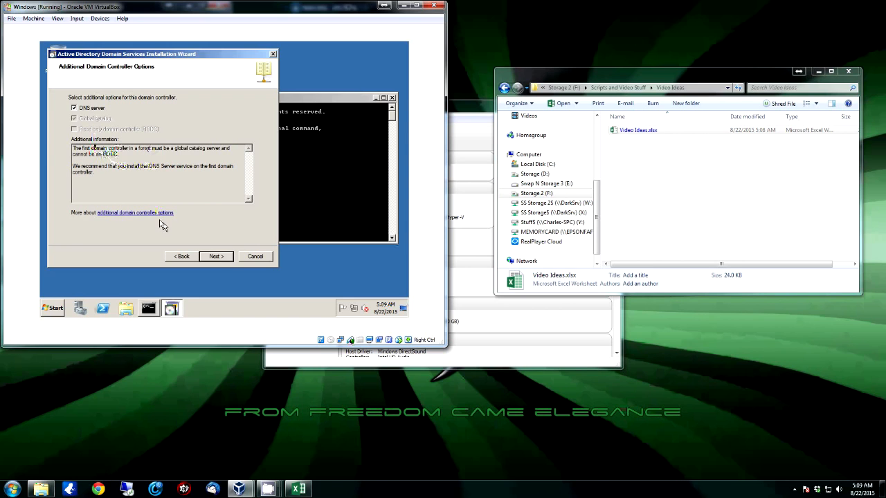
# Continue past the domain controller options, keeping the DHCP-assigned IP address instead of a static one
pyautogui.click(215, 257)
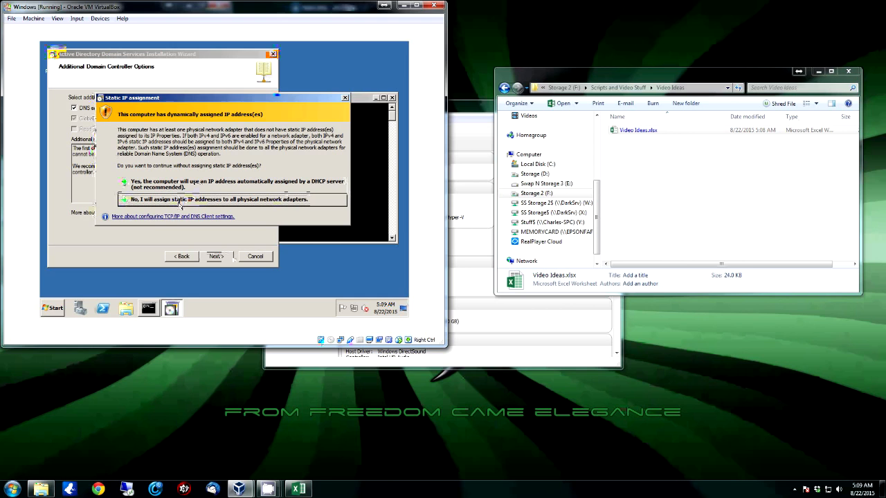
pyautogui.click(182, 201)
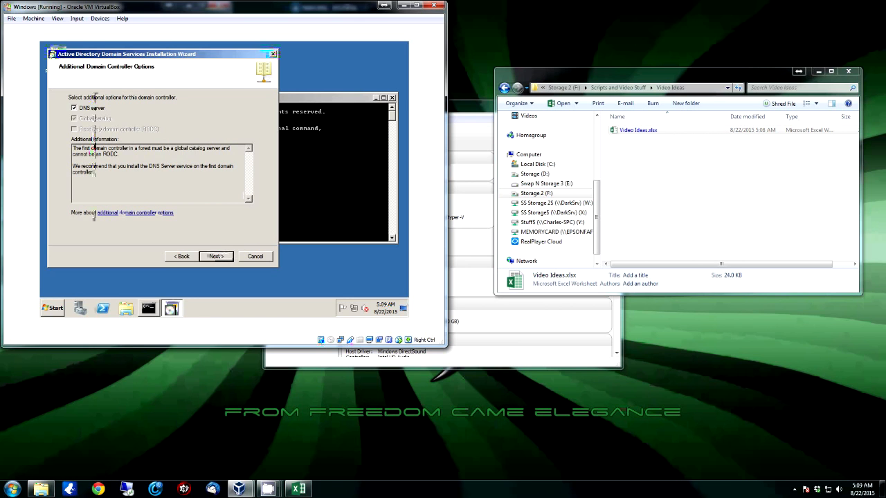
pyautogui.click(219, 258)
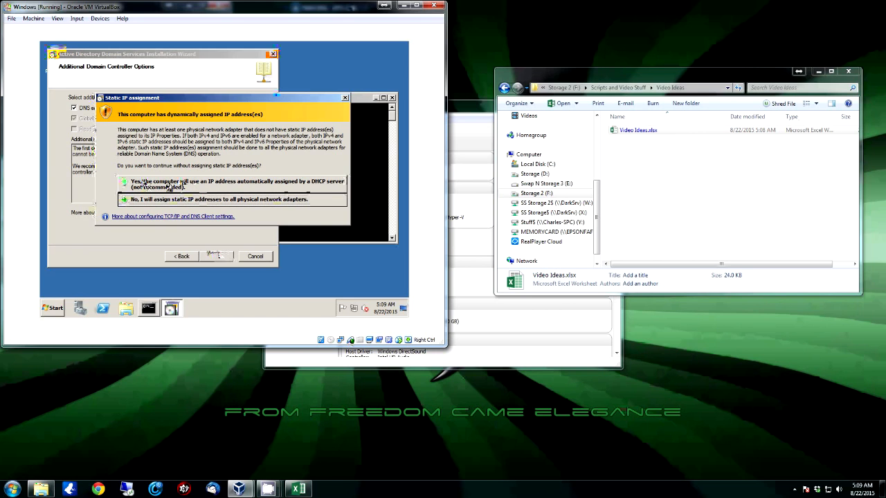
pyautogui.click(183, 186)
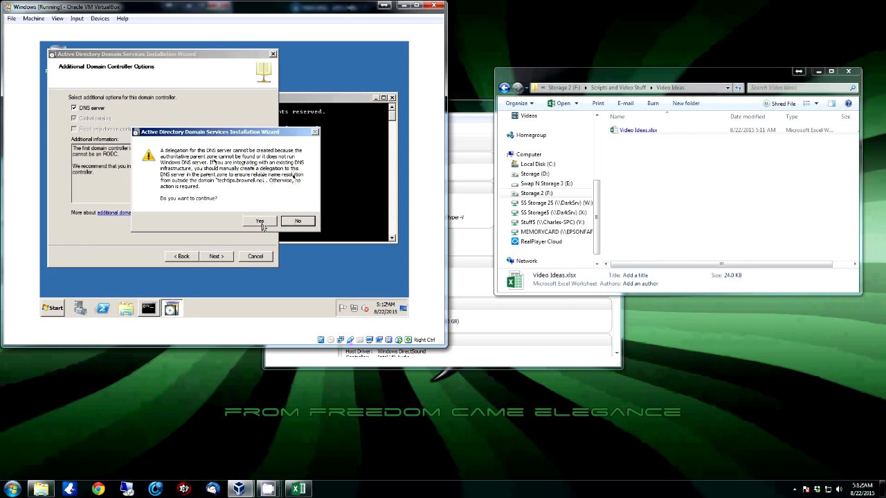
# Accept the DNS delegation warning, keep default NTDS/SYSVOL folders, and enter the restore mode password
pyautogui.click(261, 223)
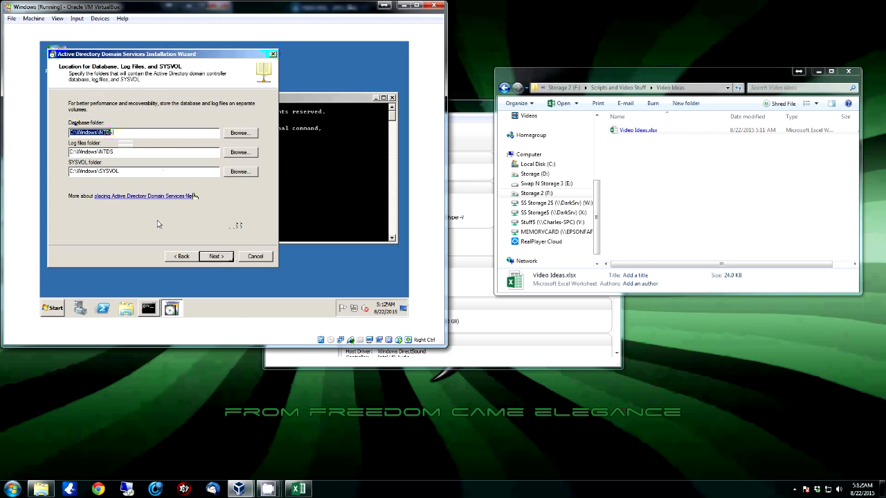
pyautogui.click(217, 256)
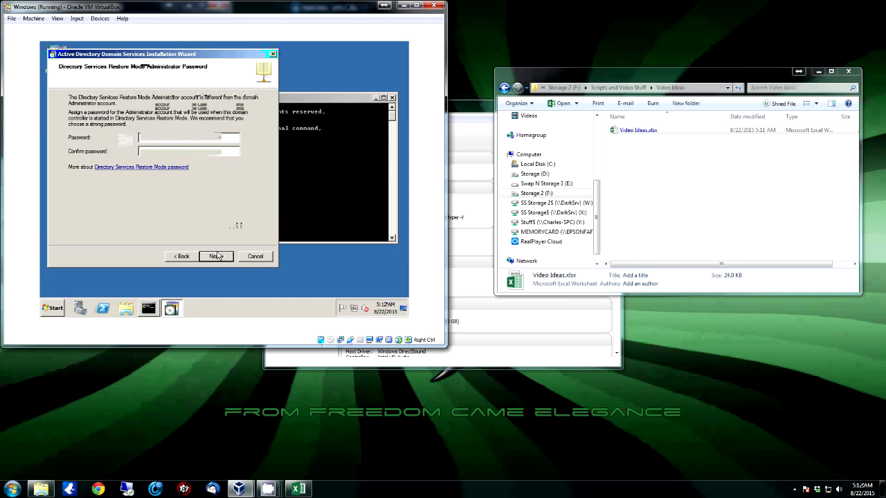
pyautogui.write('Password12Password123')
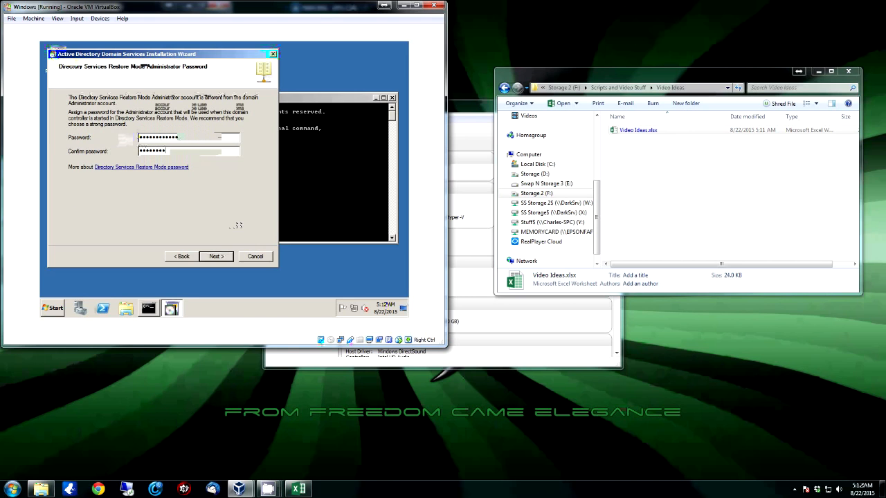
pyautogui.write('•••')
# Review the selections summary and start the AD DS installation for techtips.brownell.net
pyautogui.click(217, 258)
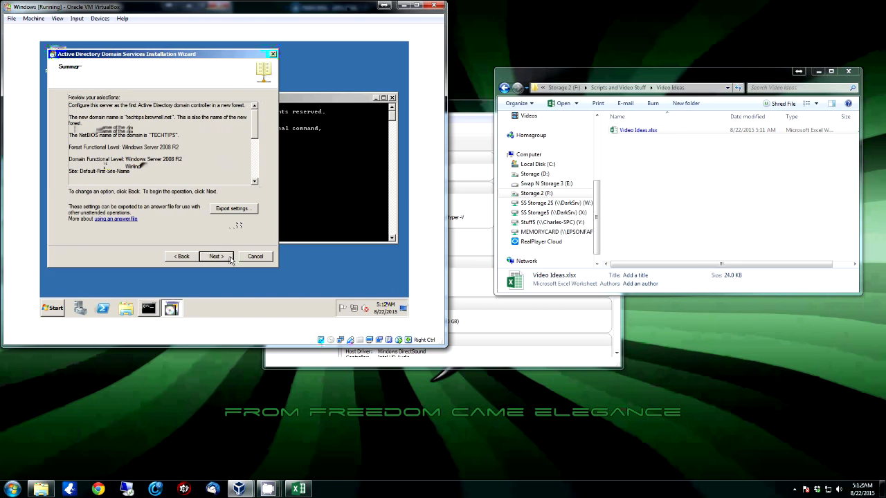
pyautogui.scroll(-5, 259, 126)
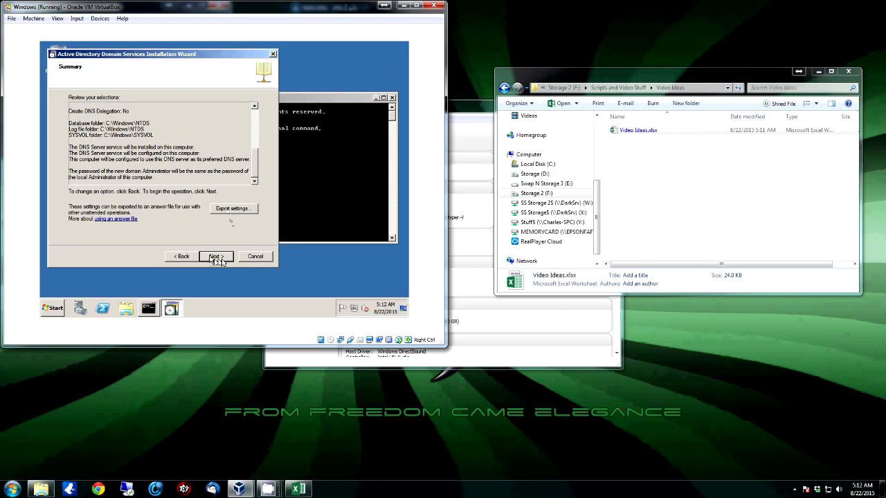
pyautogui.click(216, 257)
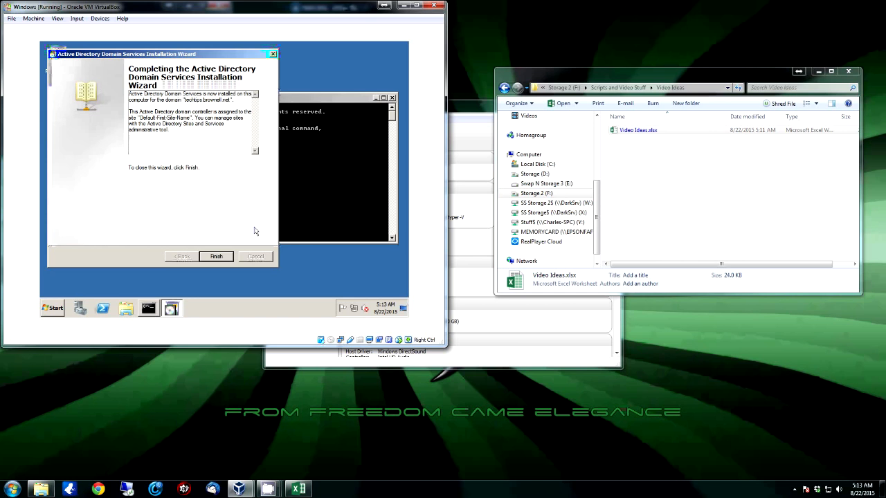
# Finish the installation wizard and choose Restart Now to reboot the server
pyautogui.click(218, 257)
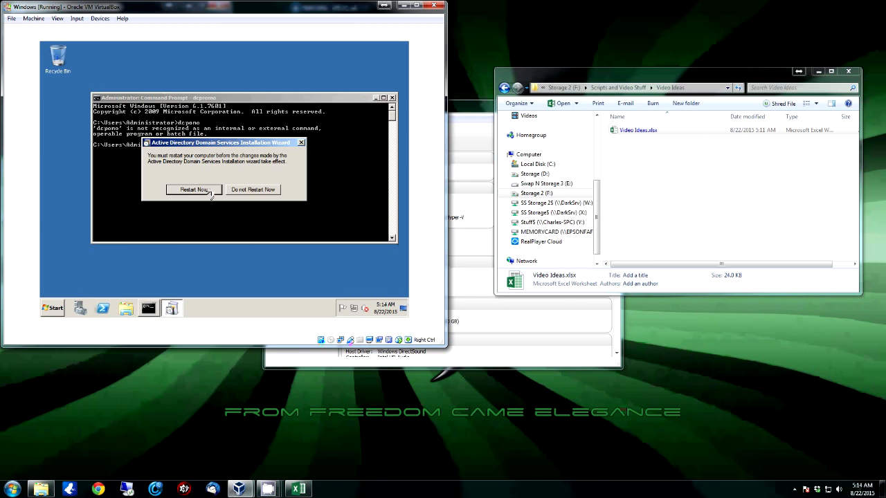
pyautogui.click(208, 191)
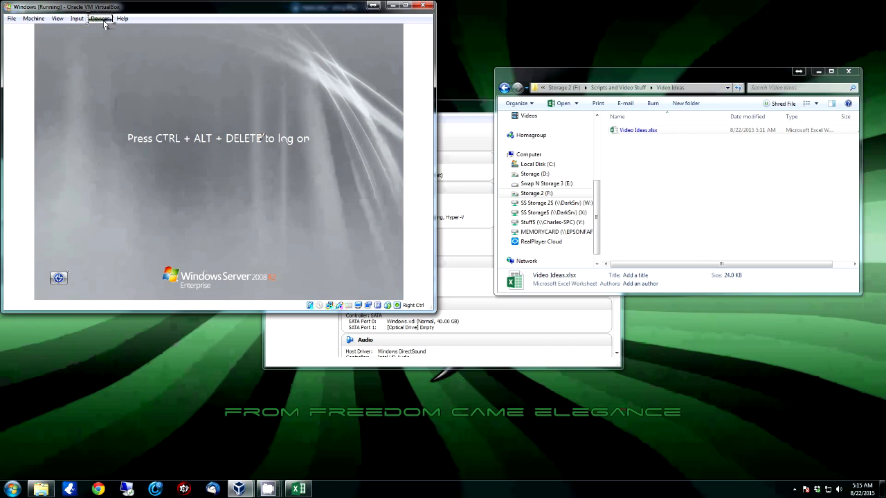
# Send Ctrl-Alt-Del to the guest from the VirtualBox Input > Keyboard menu
pyautogui.click(77, 19)
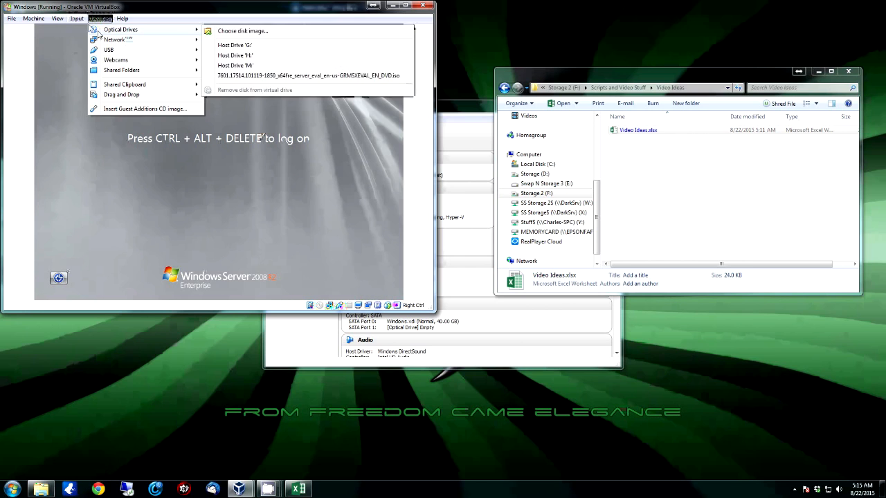
pyautogui.moveTo(92, 30)
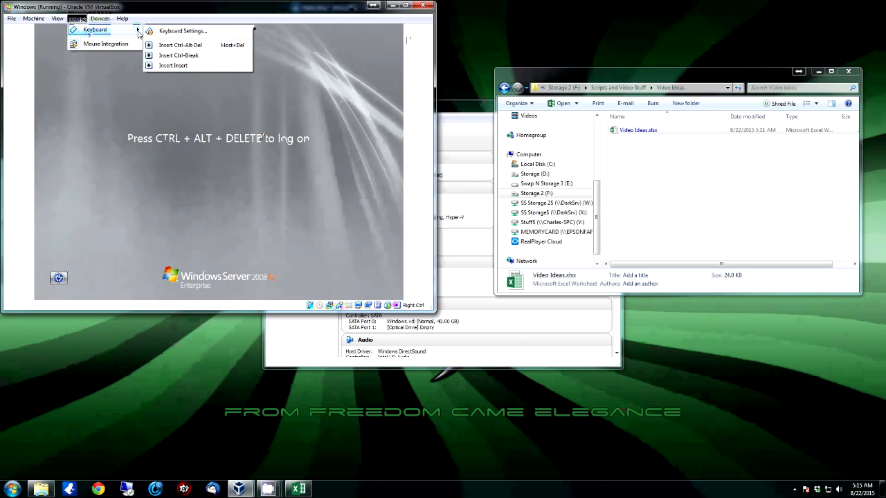
pyautogui.click(184, 46)
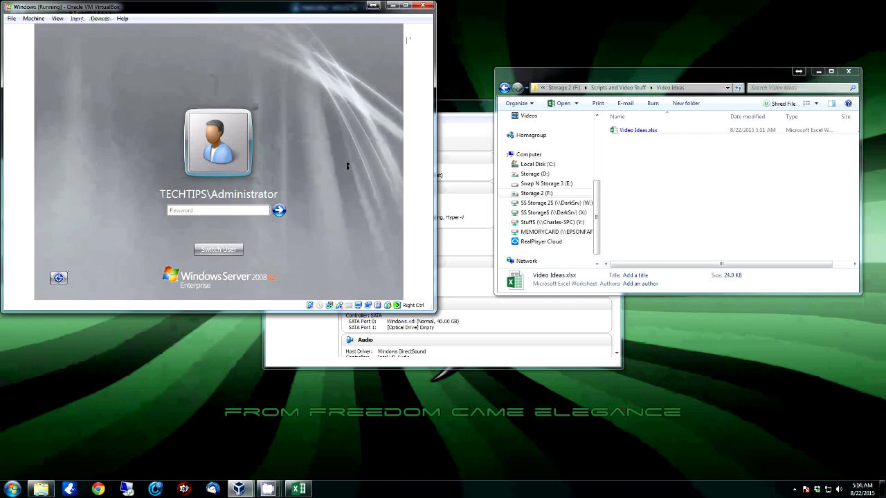
# Sign in to the TECHTIPS domain with the administrator password and close Initial Configuration Tasks
pyautogui.write('***')
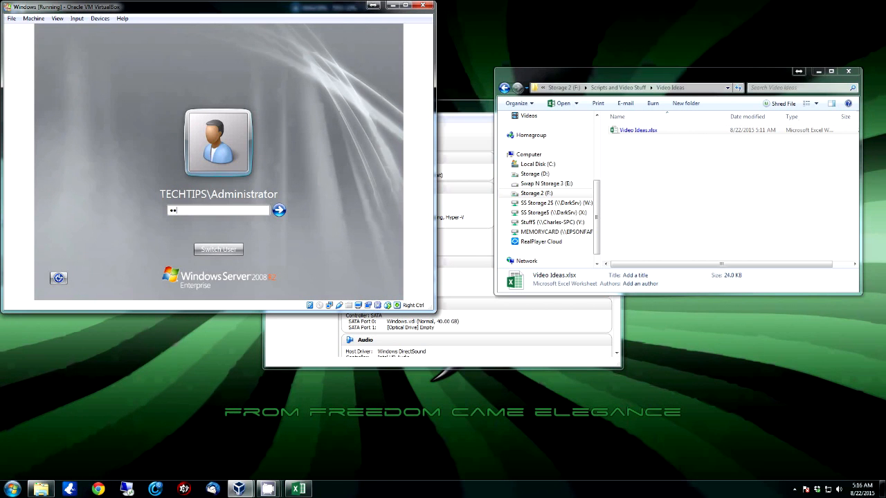
pyautogui.write('********')
pyautogui.press('Return')
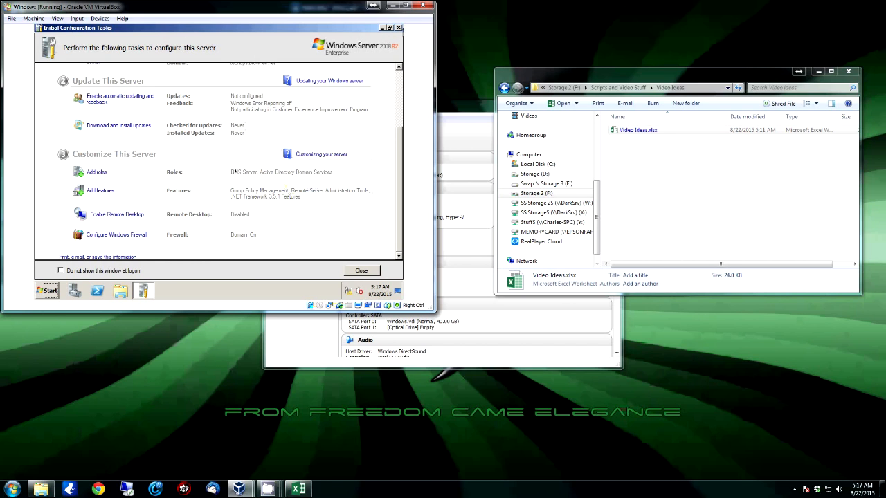
pyautogui.click(398, 28)
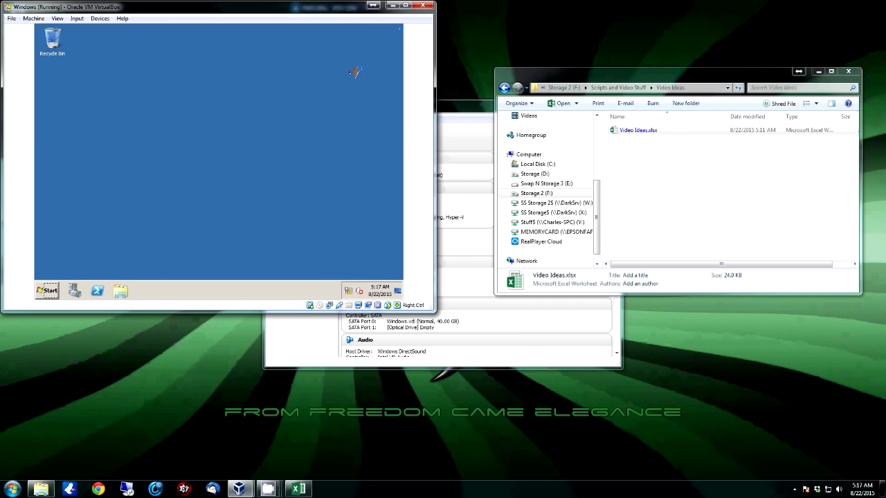